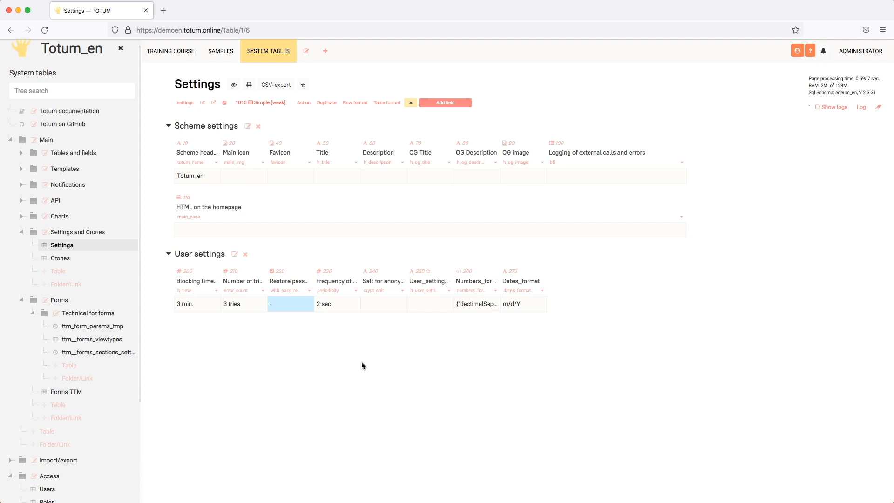
# Inspect the Restore password by email field and User 1's account options, returning to the Administrator account.
pyautogui.click(287, 283)
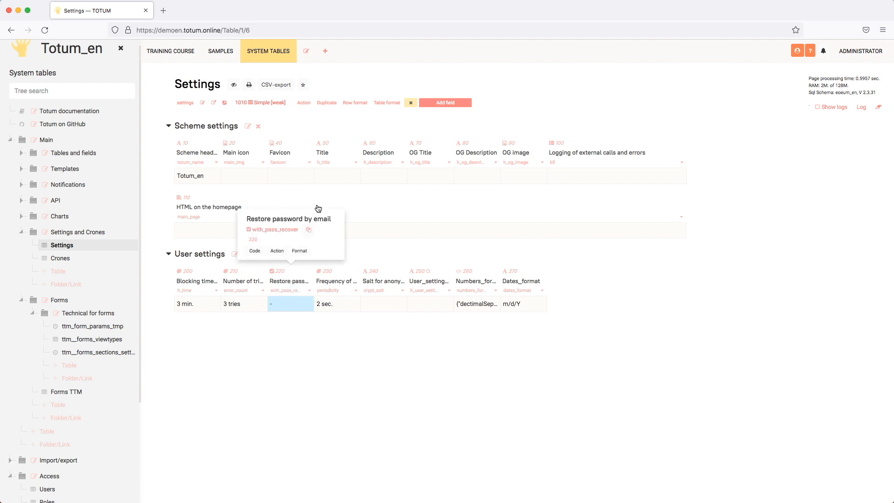
pyautogui.click(601, 357)
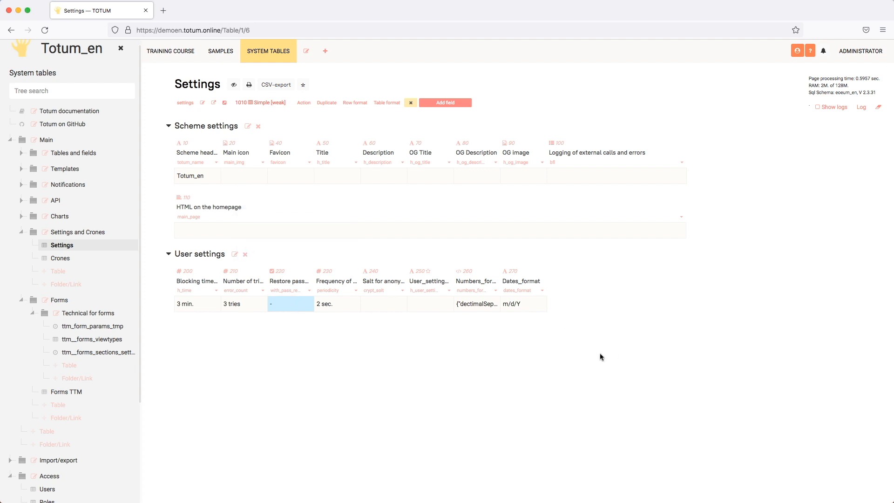
pyautogui.click(862, 51)
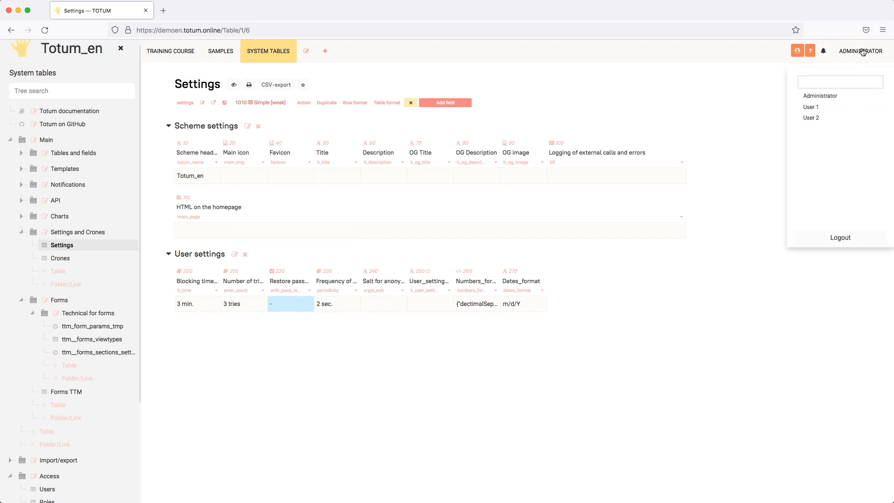
pyautogui.click(824, 108)
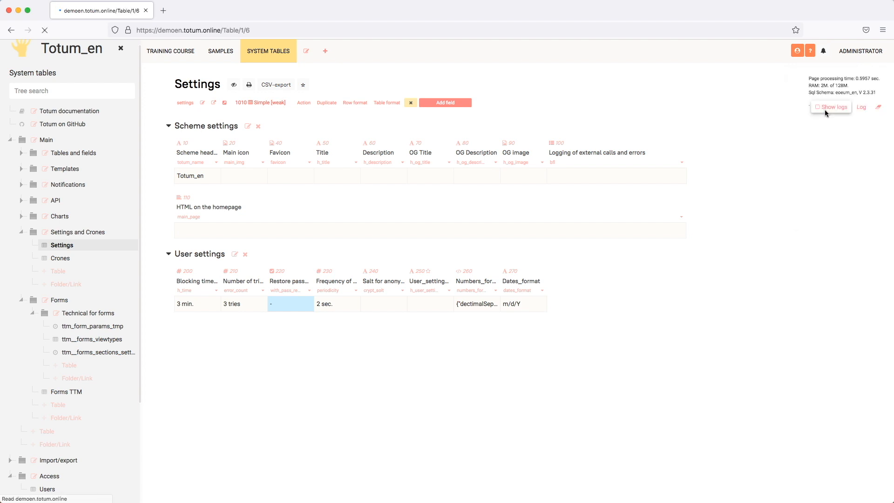
pyautogui.click(873, 51)
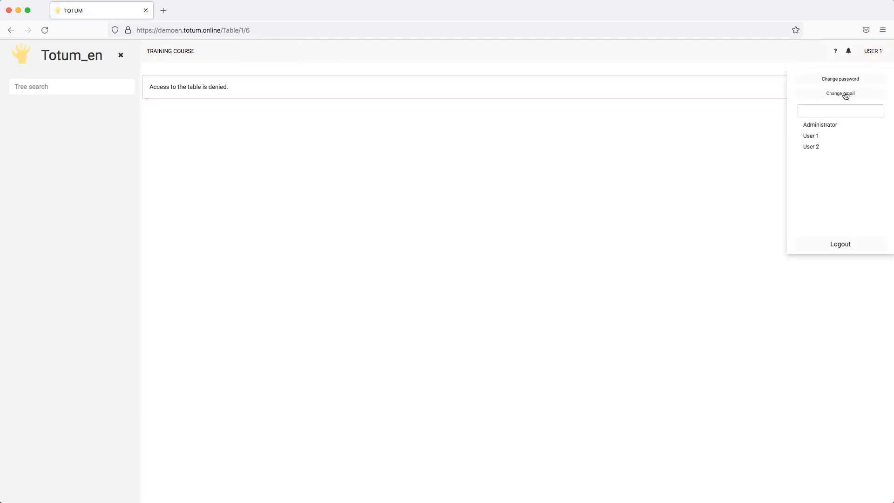
pyautogui.click(828, 125)
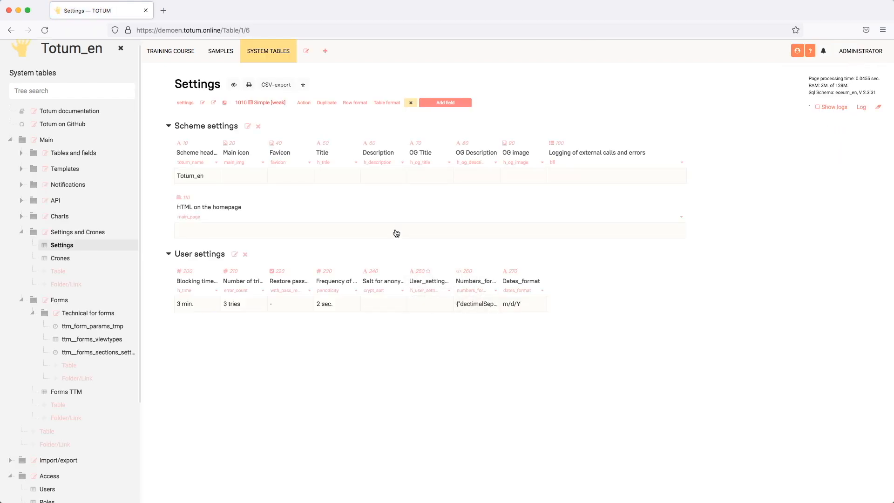
# Examine the Blocking time and Number of tries values under User settings.
pyautogui.click(192, 305)
pyautogui.click(200, 310)
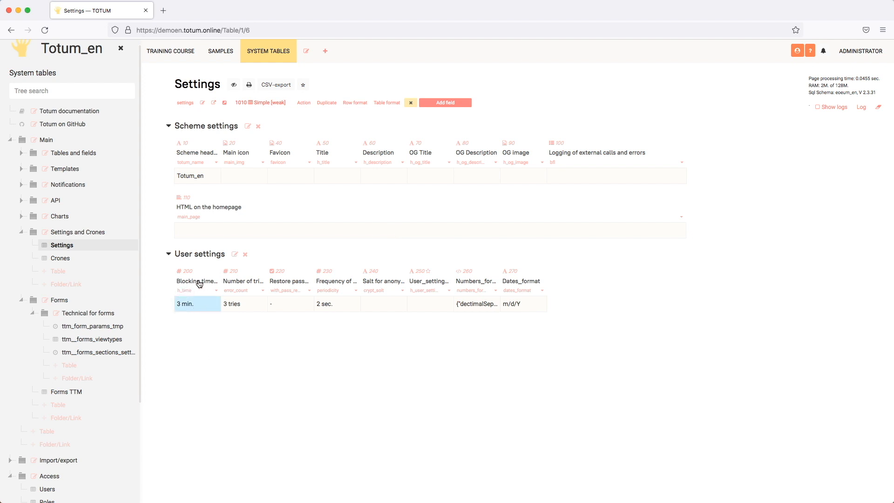
pyautogui.click(252, 283)
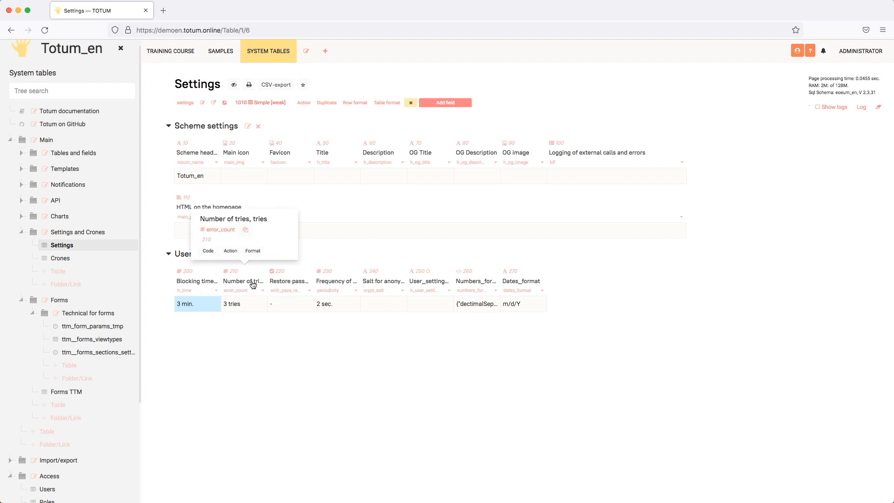
pyautogui.click(184, 307)
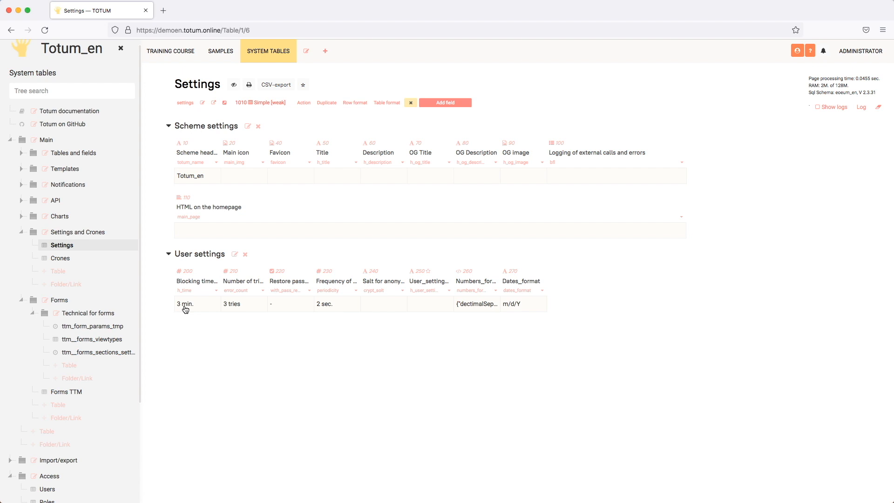
pyautogui.click(239, 309)
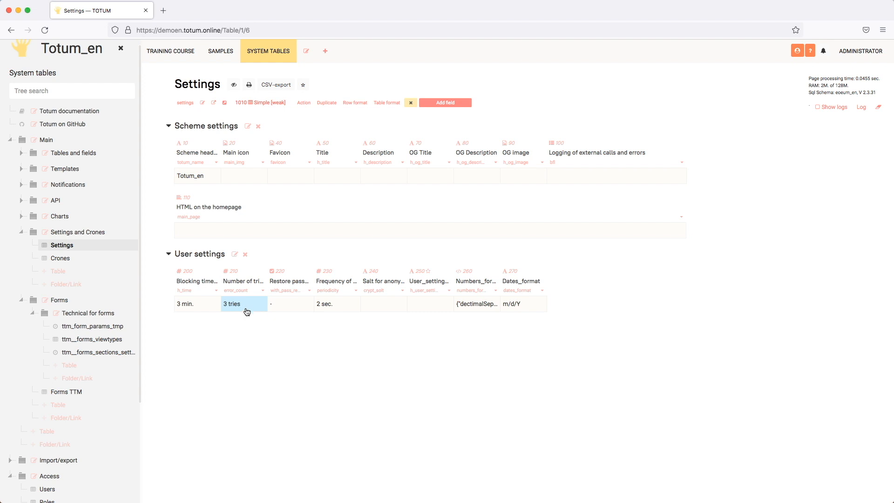
pyautogui.click(198, 311)
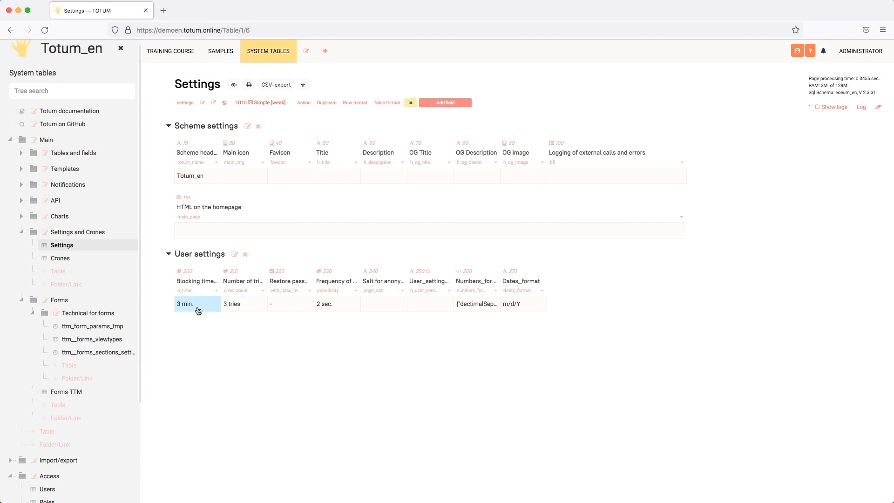
pyautogui.click(241, 311)
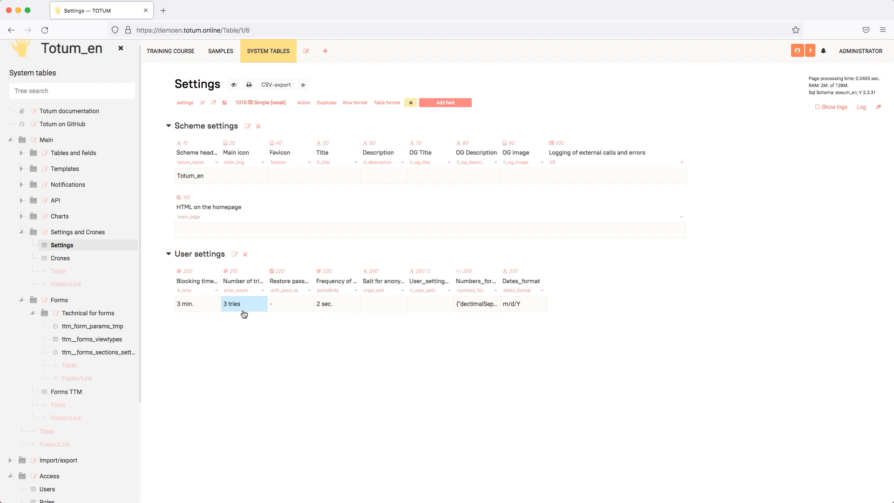
pyautogui.click(204, 311)
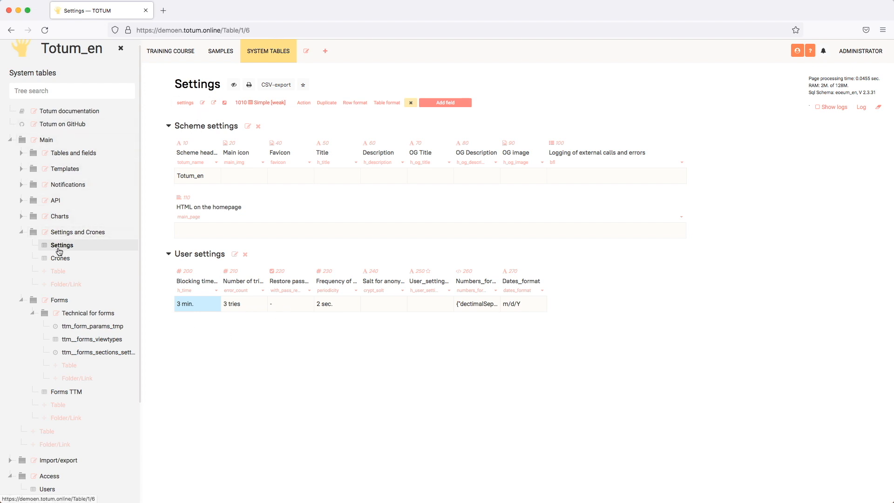
# Open the Users table under Access and enable the checkbox in the User column, just before Sudo, for User_1.
pyautogui.scroll(-3, 60, 334)
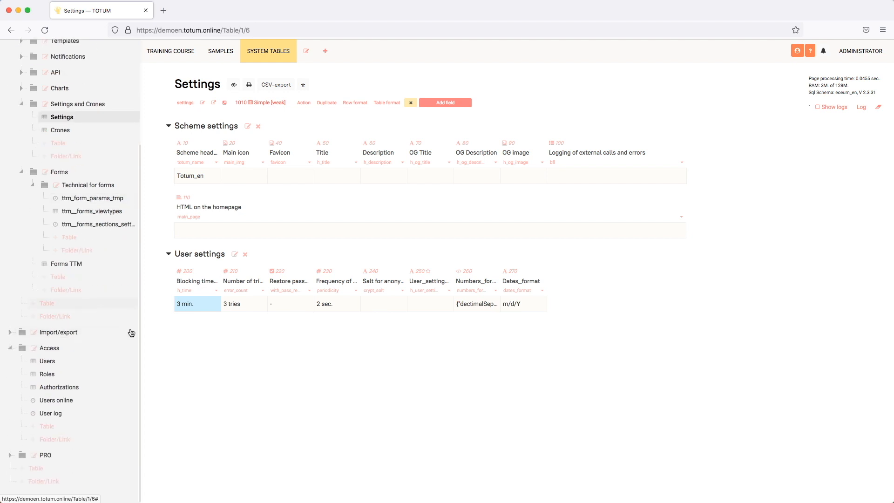
pyautogui.click(52, 361)
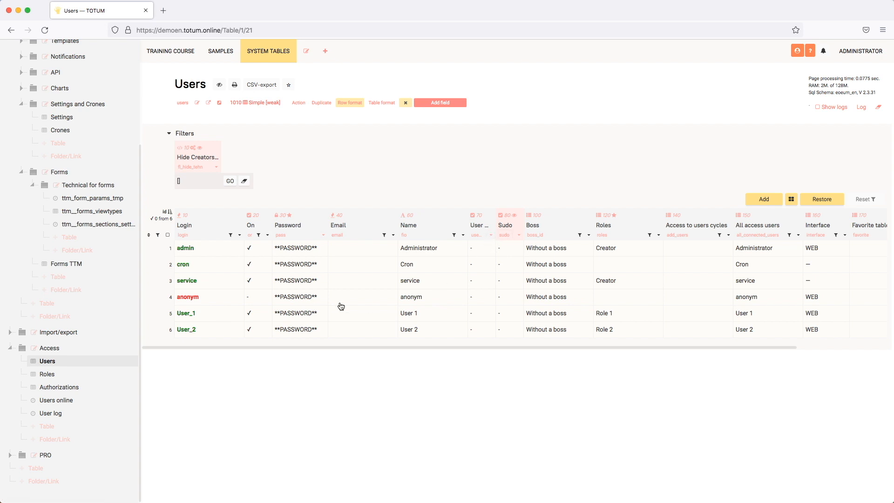
pyautogui.click(481, 314)
pyautogui.click(481, 314)
pyautogui.click(482, 314)
# Switch to the User 1 account and view its account options.
pyautogui.click(862, 53)
pyautogui.click(830, 109)
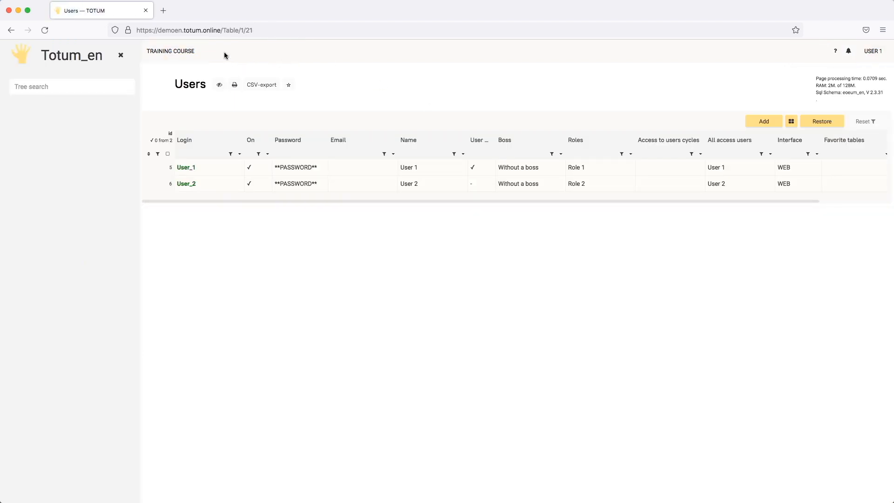
pyautogui.click(871, 53)
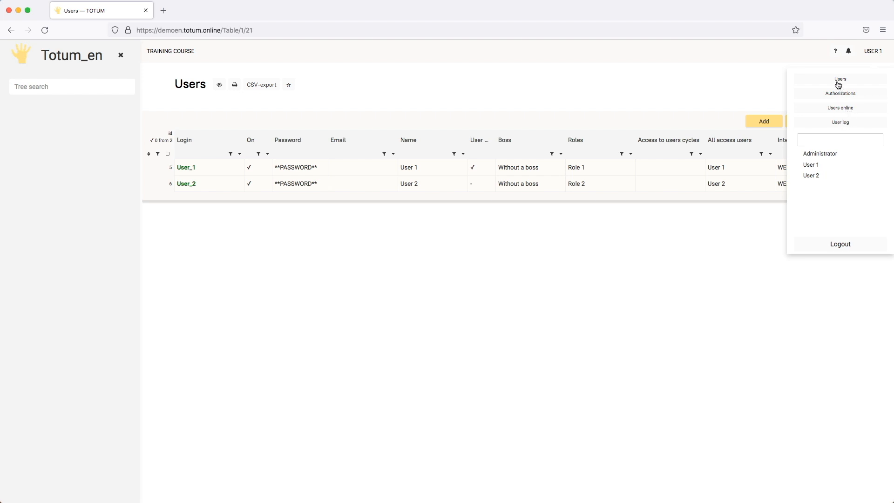
pyautogui.click(715, 90)
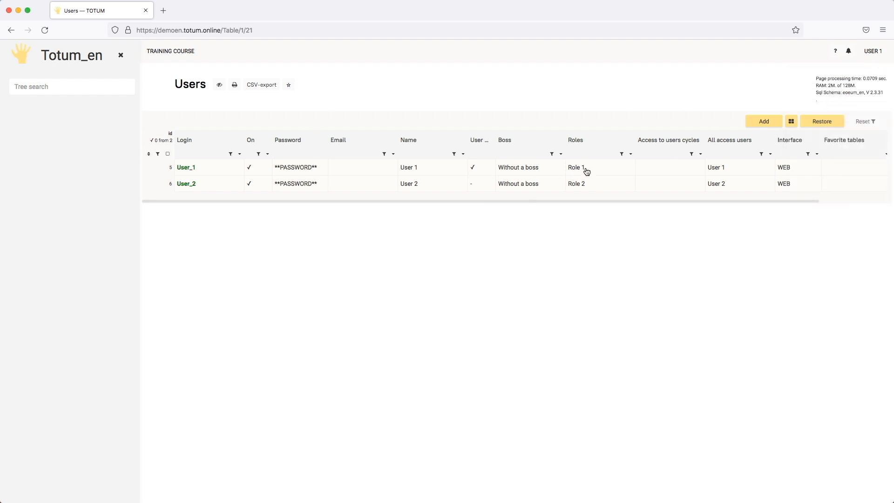
# Try to assign the Creator role to User_1 in the Users table.
pyautogui.doubleClick(601, 170)
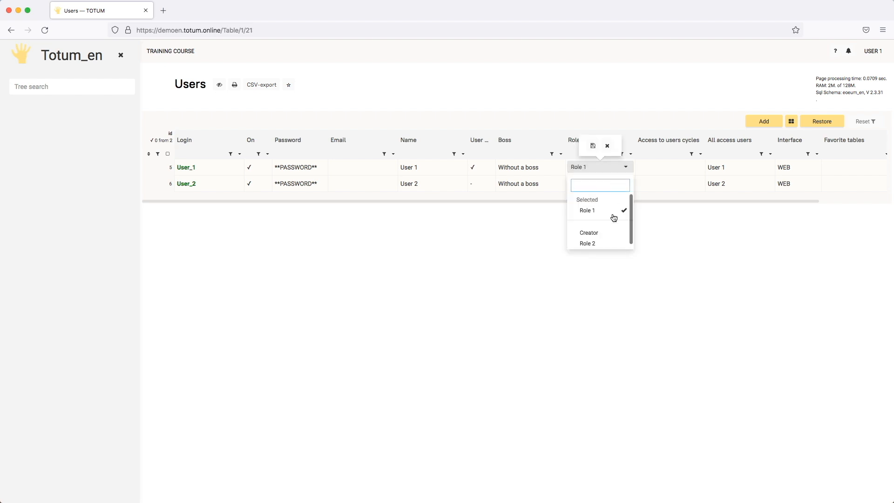
pyautogui.click(586, 233)
pyautogui.click(561, 306)
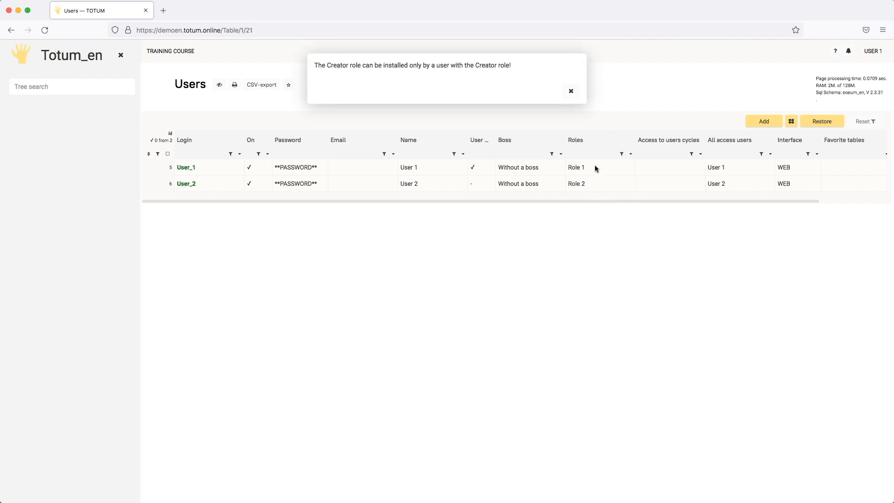
pyautogui.moveTo(332, 65); pyautogui.dragTo(423, 73)
pyautogui.click(572, 91)
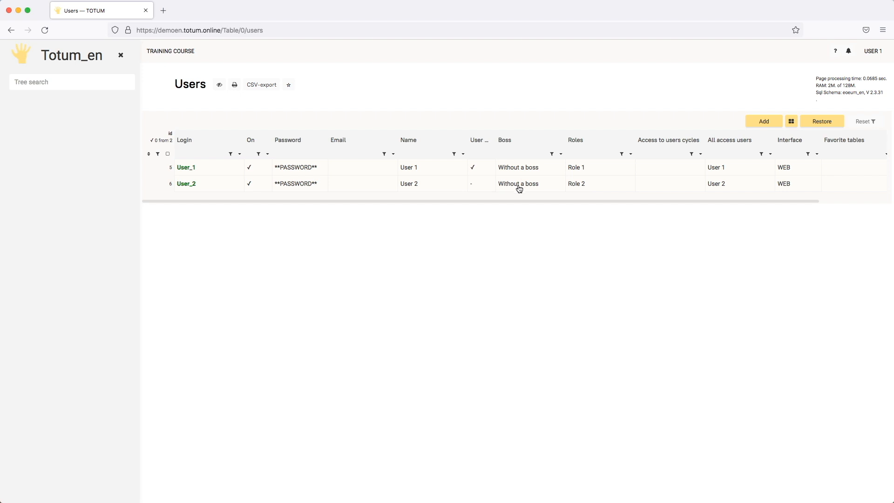
# Switch back to the Administrator account and inspect the Sudo field's details in the Users table.
pyautogui.click(874, 53)
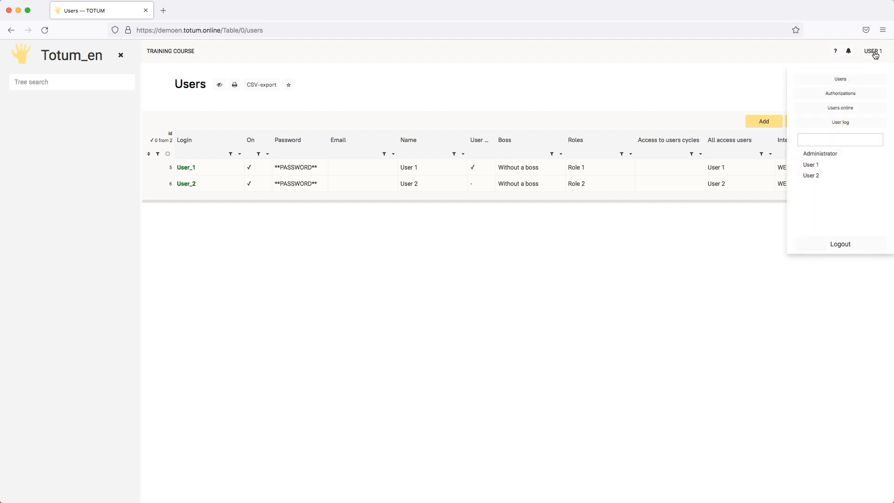
pyautogui.click(818, 153)
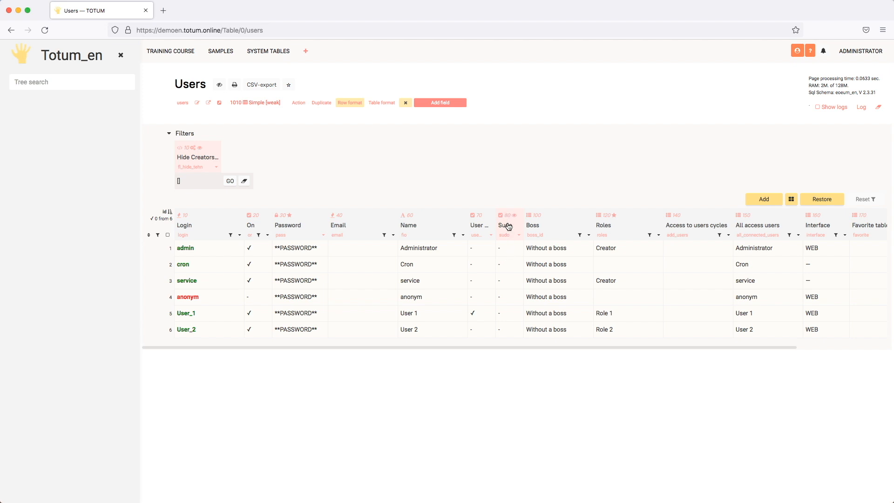
pyautogui.click(515, 219)
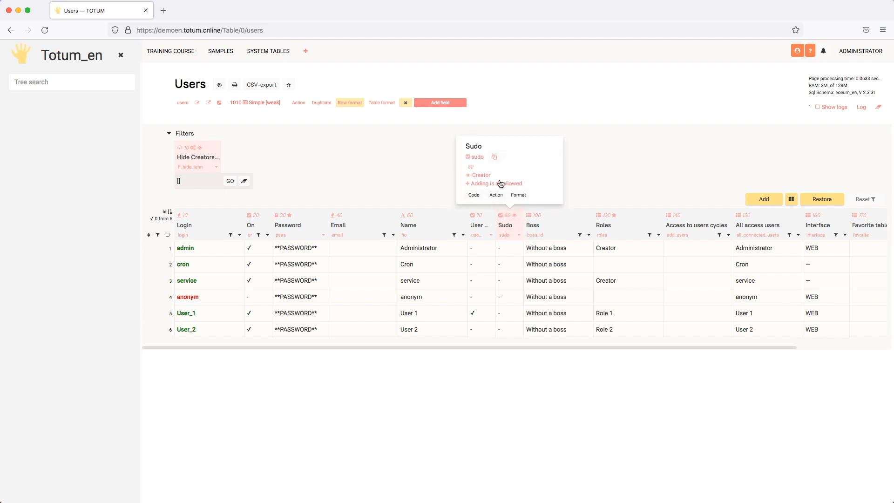
pyautogui.click(624, 176)
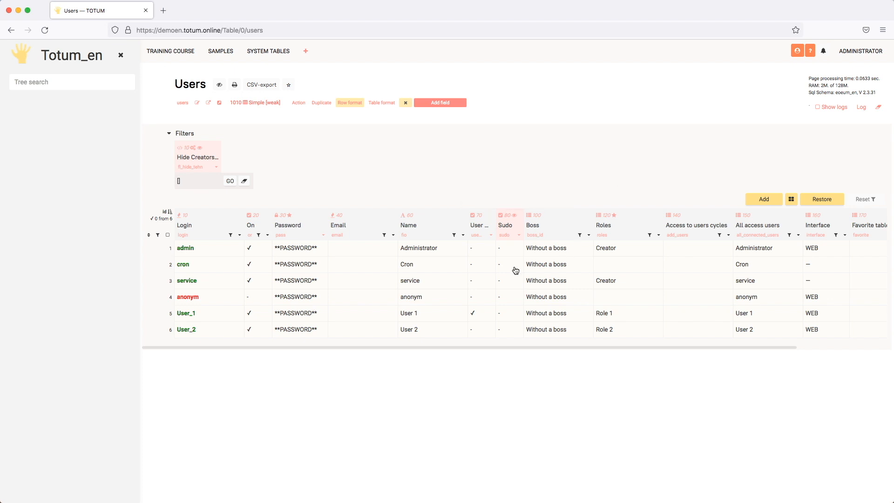
# Enable Sudo for User_2 and switch to the User 2 account.
pyautogui.doubleClick(505, 332)
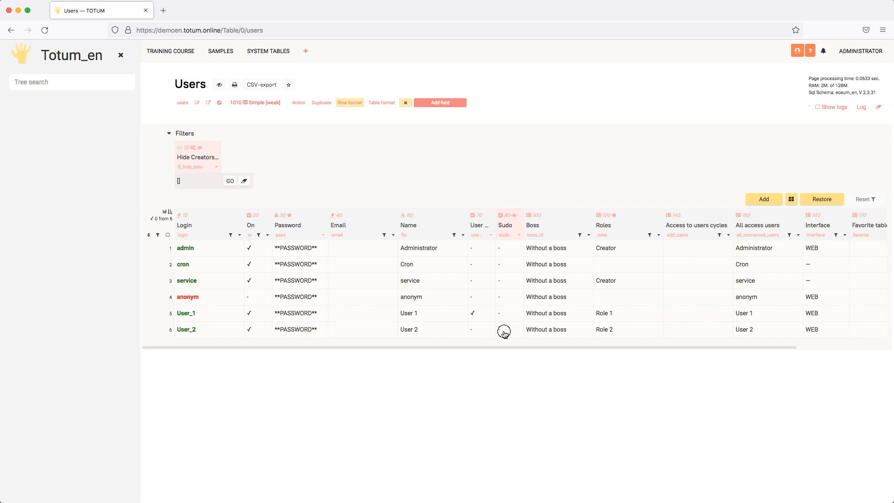
pyautogui.click(860, 51)
pyautogui.click(812, 119)
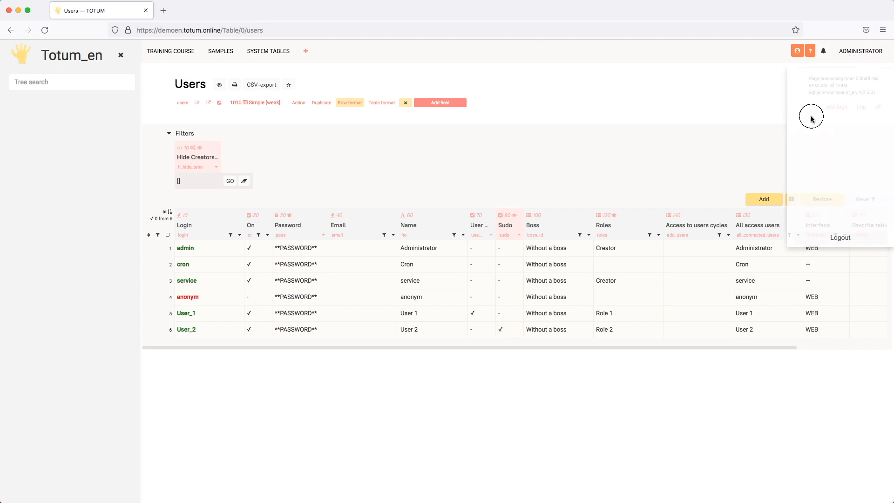
# Examine User 2's account options and account-switching list, going back to Administrator and into User 2 again in between.
pyautogui.click(873, 51)
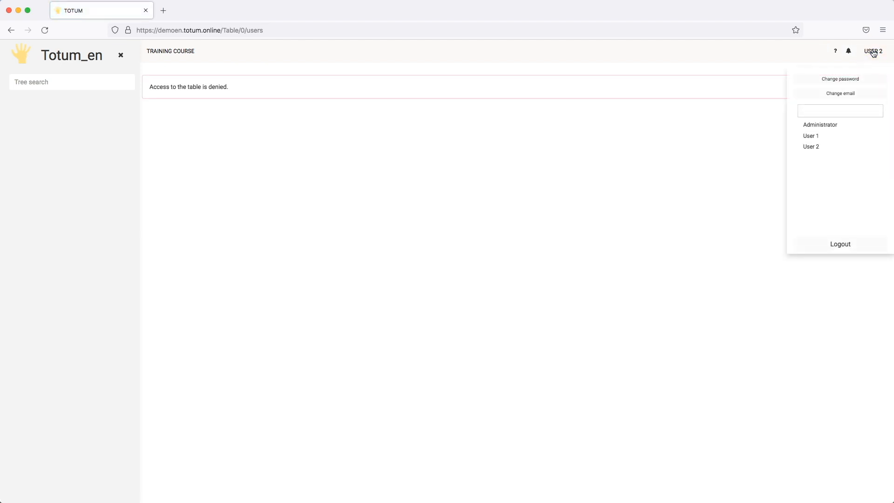
pyautogui.click(830, 124)
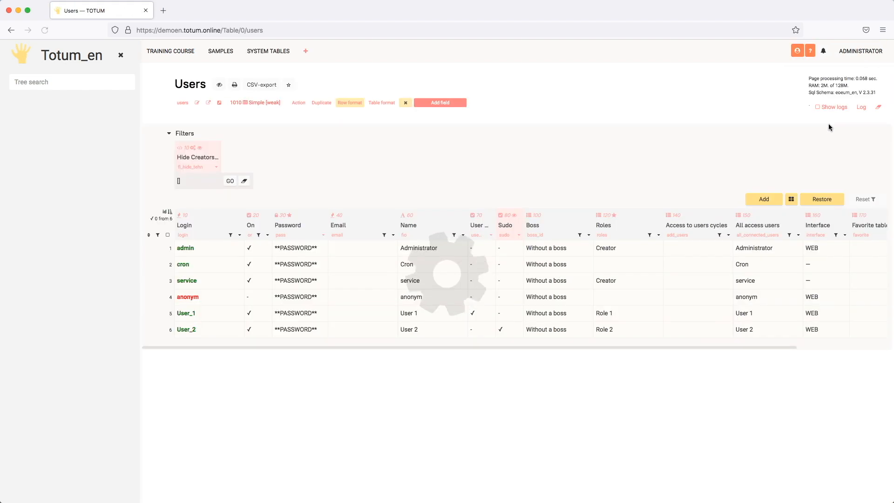
pyautogui.click(857, 53)
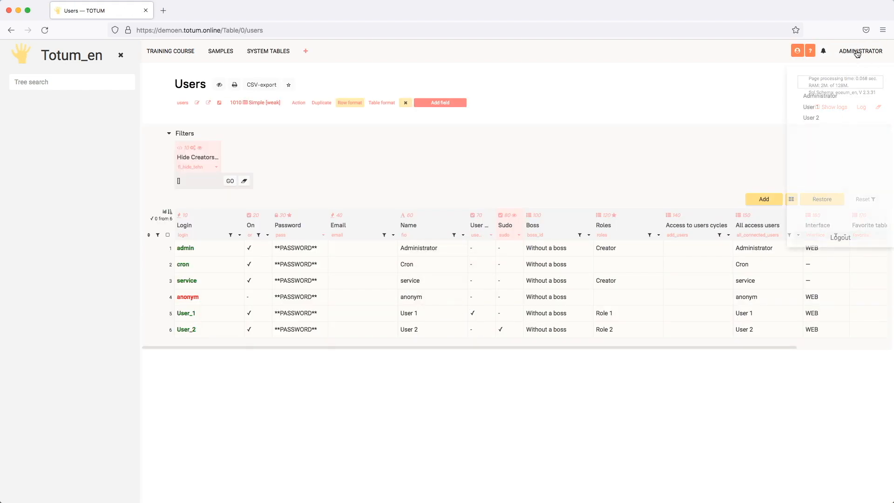
pyautogui.click(828, 116)
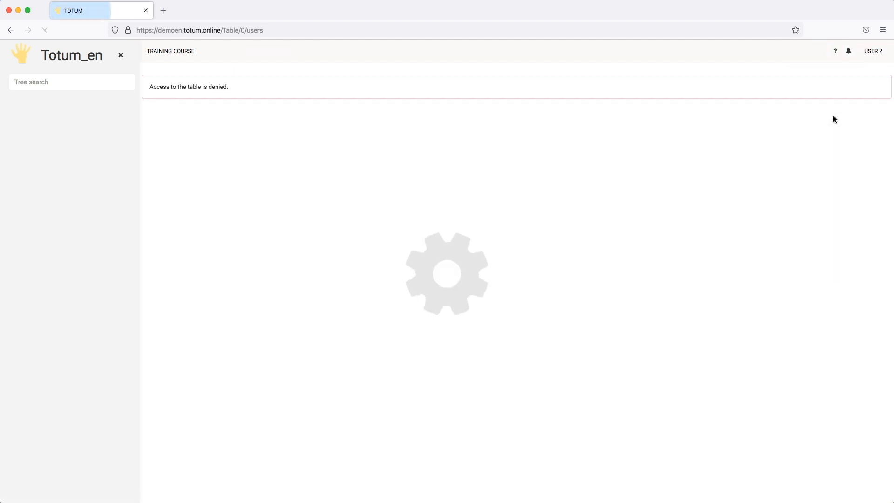
pyautogui.click(876, 55)
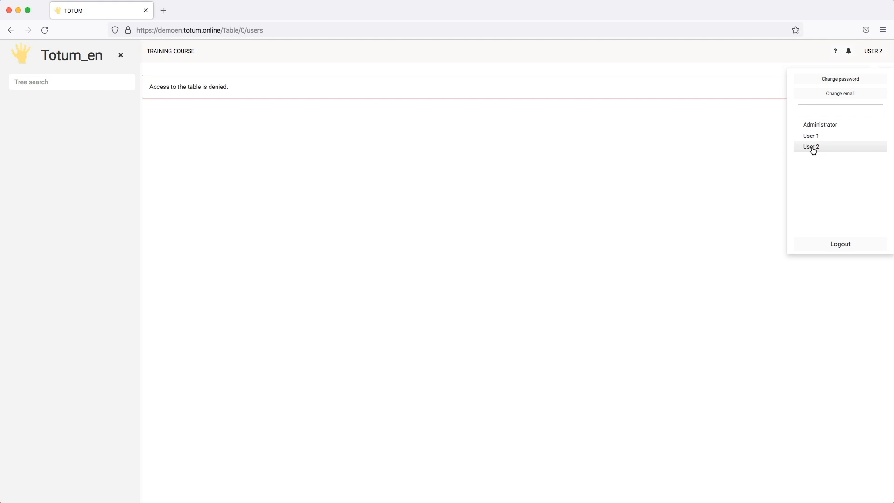
pyautogui.click(870, 52)
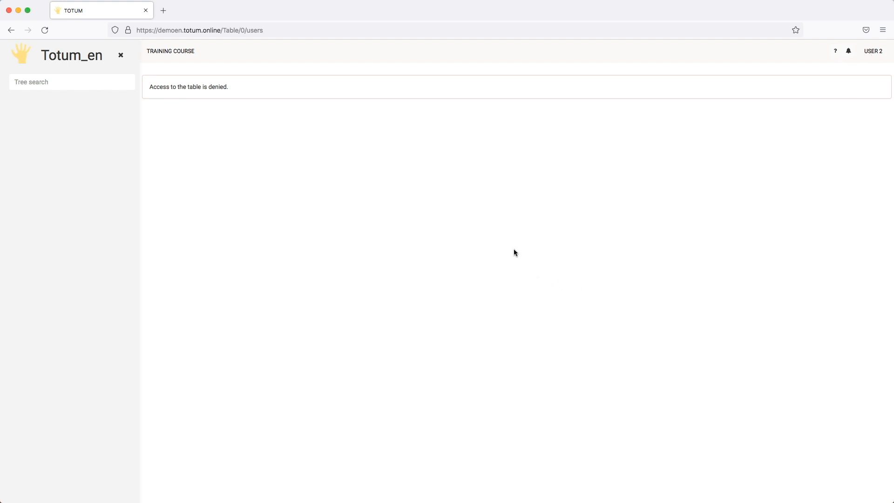
# Return to the Administrator account and turn off Sudo for User_2 in the Users table.
pyautogui.click(874, 51)
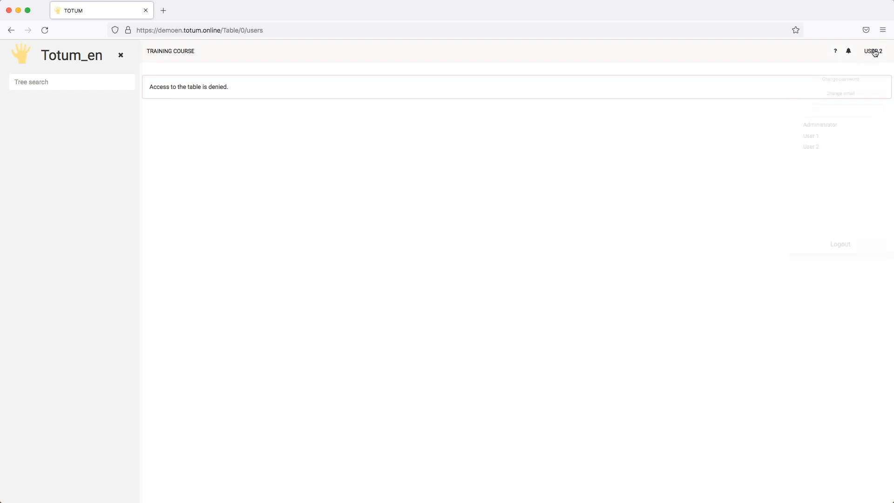
pyautogui.click(826, 125)
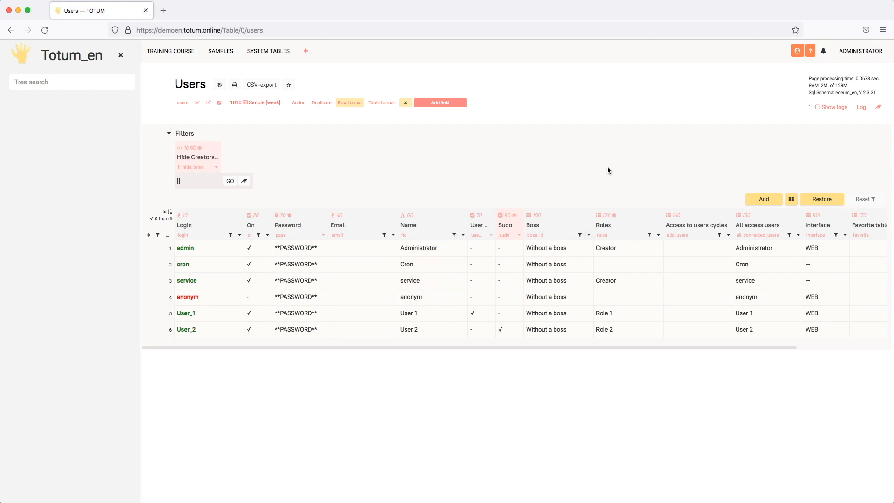
pyautogui.doubleClick(511, 332)
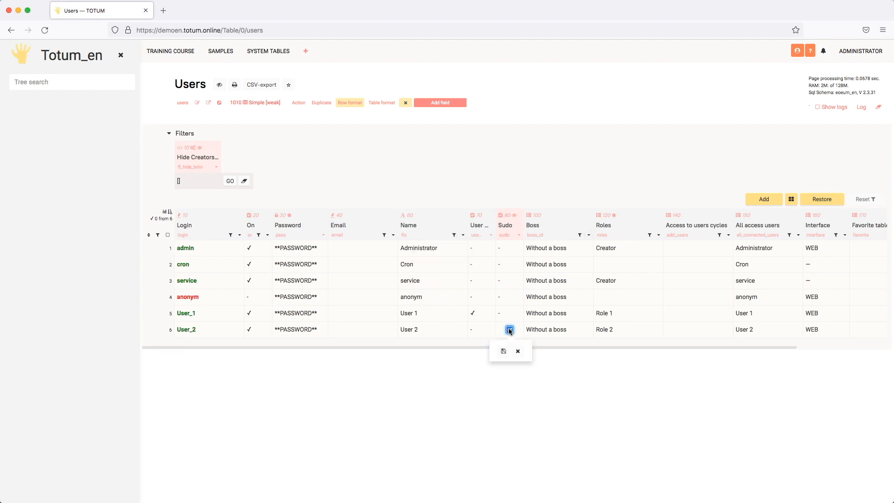
pyautogui.click(507, 331)
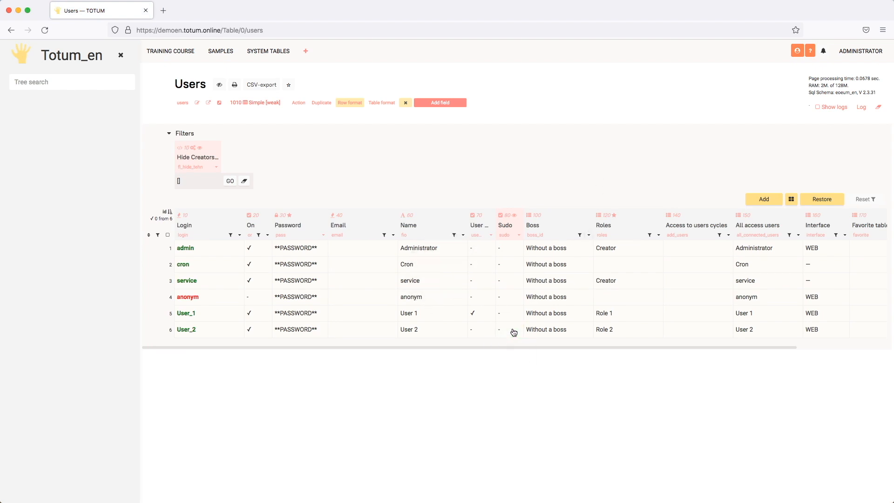